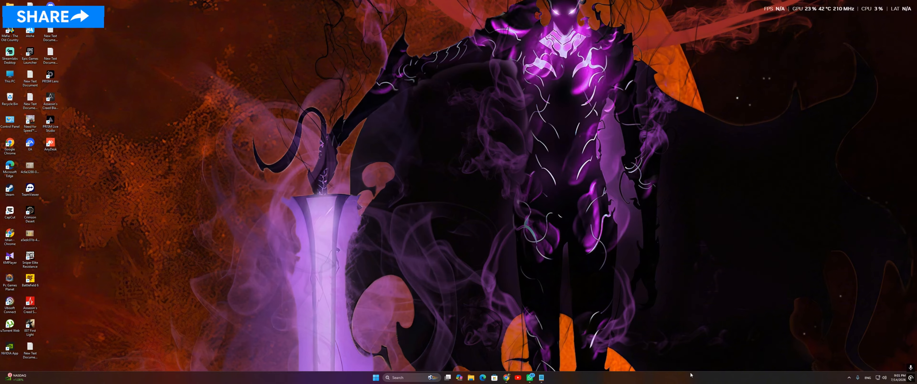
# Review the status and startup impact of the startup apps in Task Manager, and close it
pyautogui.rightClick(566, 378)
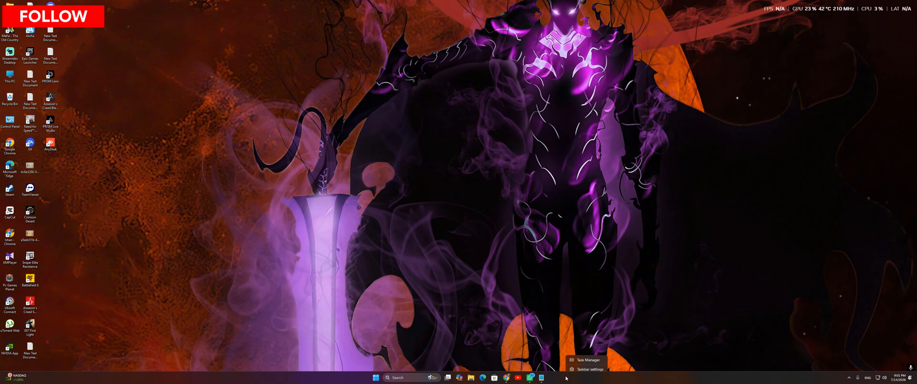
pyautogui.click(591, 357)
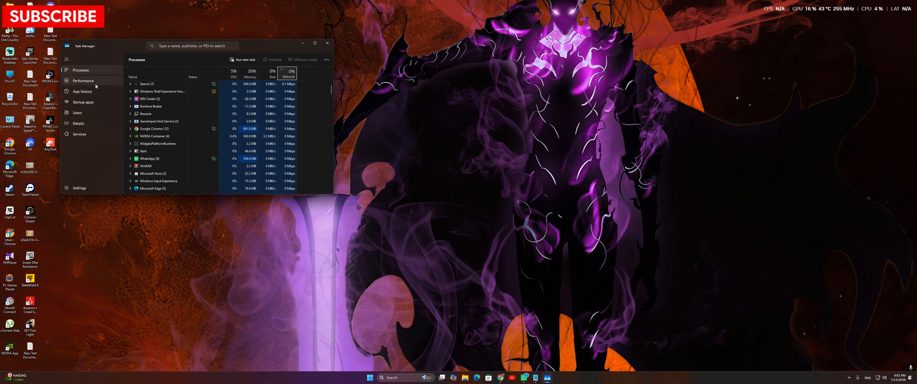
pyautogui.click(94, 101)
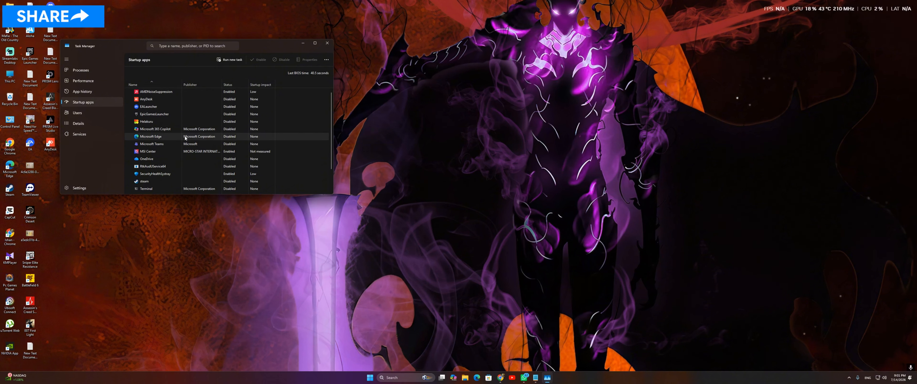
pyautogui.scroll(-2, 185, 164)
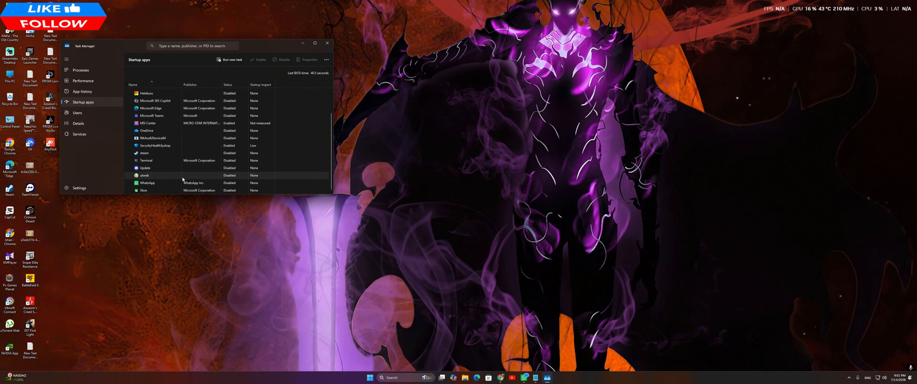
pyautogui.scroll(2, 210, 170)
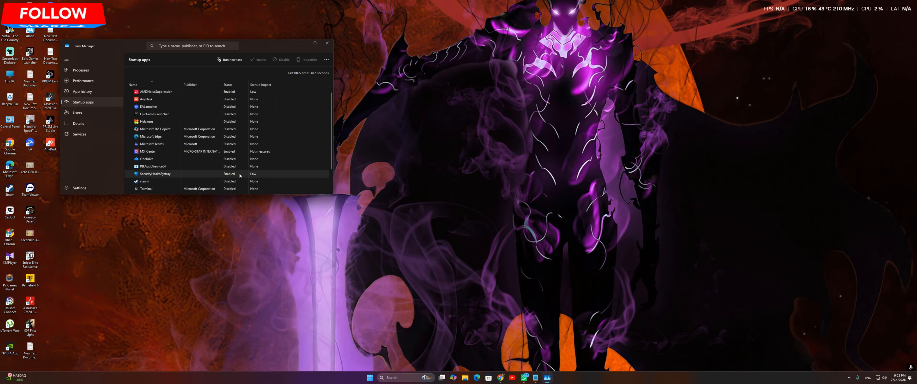
pyautogui.scroll(-1, 227, 149)
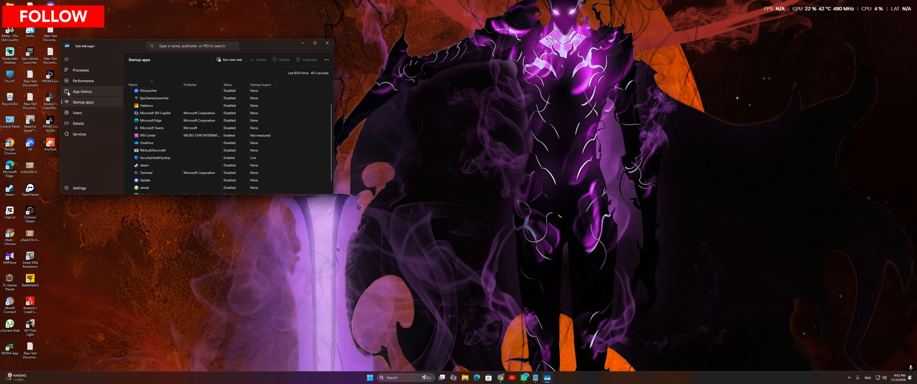
pyautogui.click(327, 42)
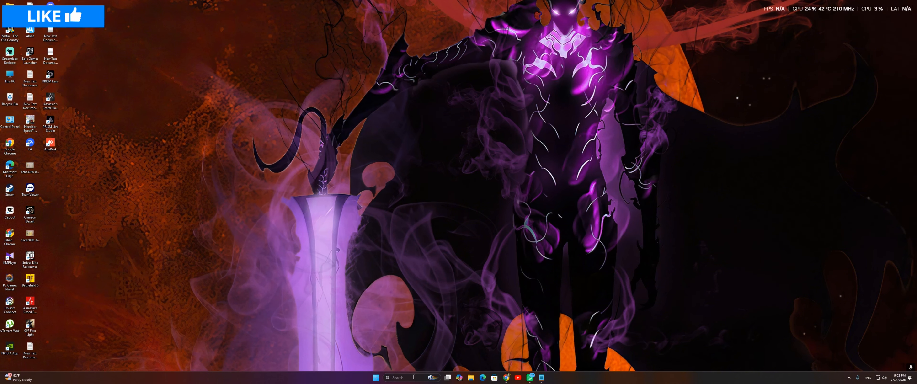
# Search Windows for "ADVAN", open the advanced system settings and move the System Properties dialog towards the middle of the screen
pyautogui.click(406, 377)
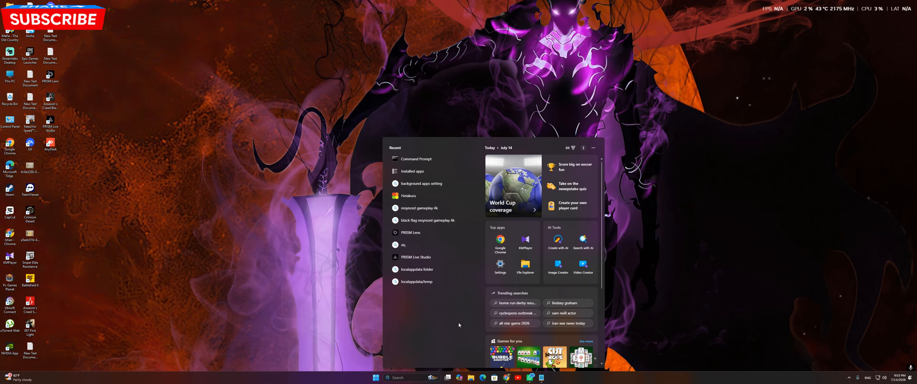
pyautogui.write('ADV')
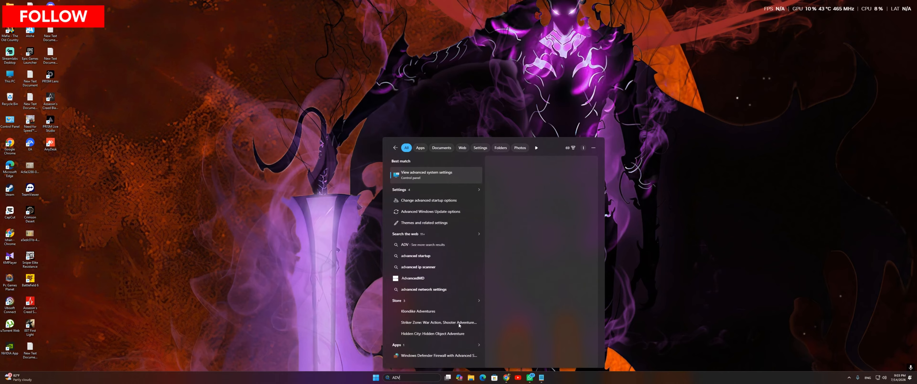
pyautogui.write('AN')
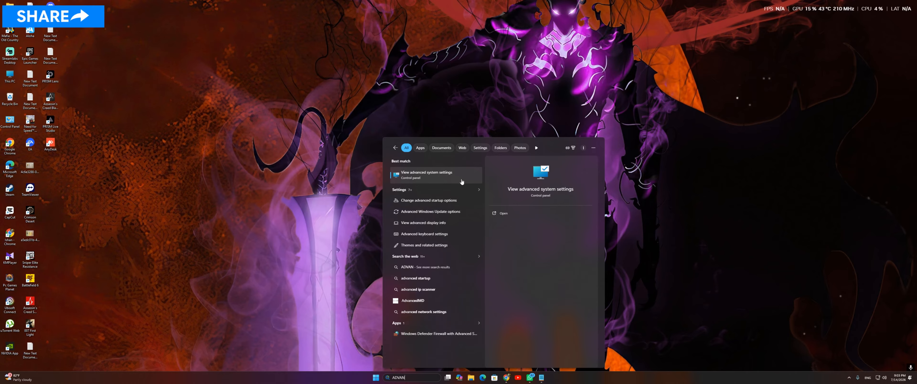
pyautogui.click(429, 178)
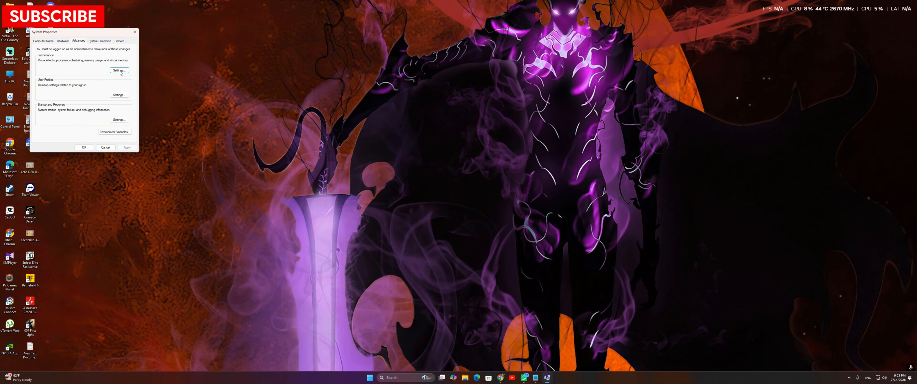
pyautogui.moveTo(66, 35); pyautogui.dragTo(478, 36)
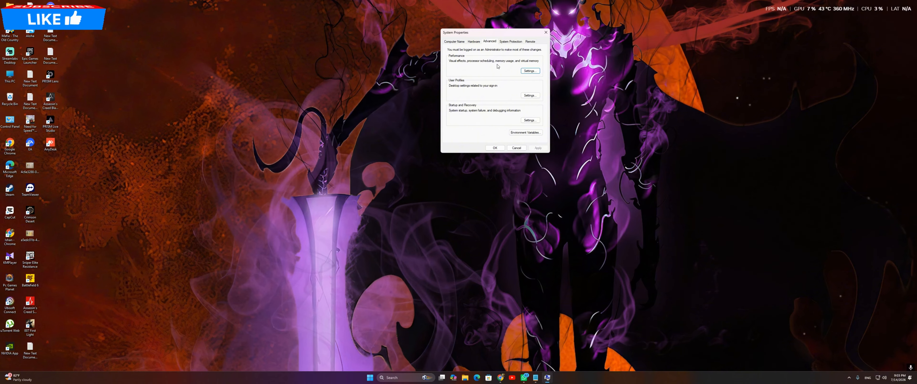
pyautogui.moveTo(474, 35); pyautogui.dragTo(442, 50)
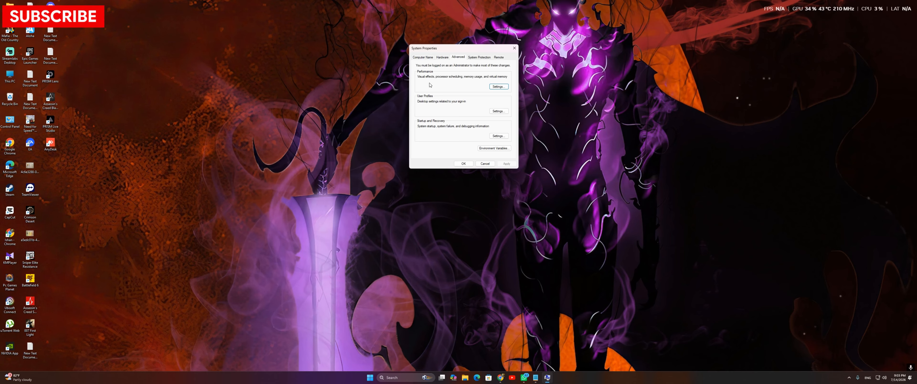
# Examine the visual effects in Performance Options, and leave both System Properties dialogs without making changes
pyautogui.click(499, 87)
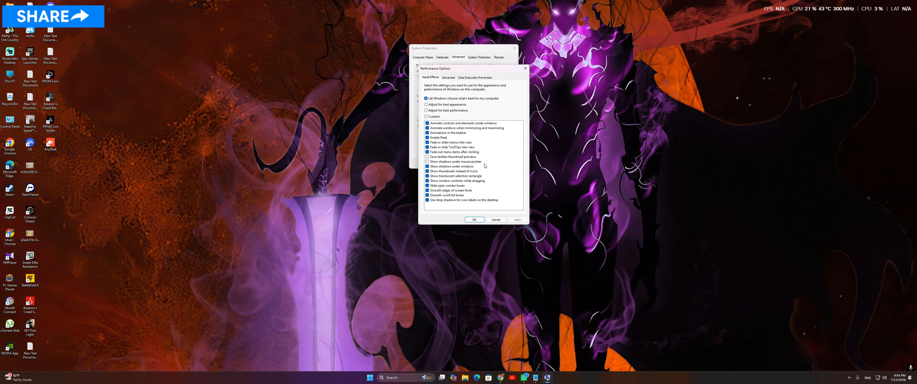
pyautogui.click(495, 220)
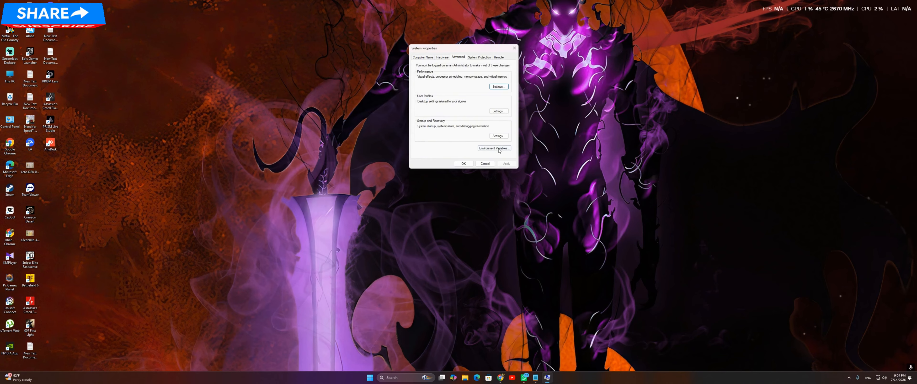
pyautogui.click(515, 49)
# Refresh the desktop twice
pyautogui.rightClick(253, 162)
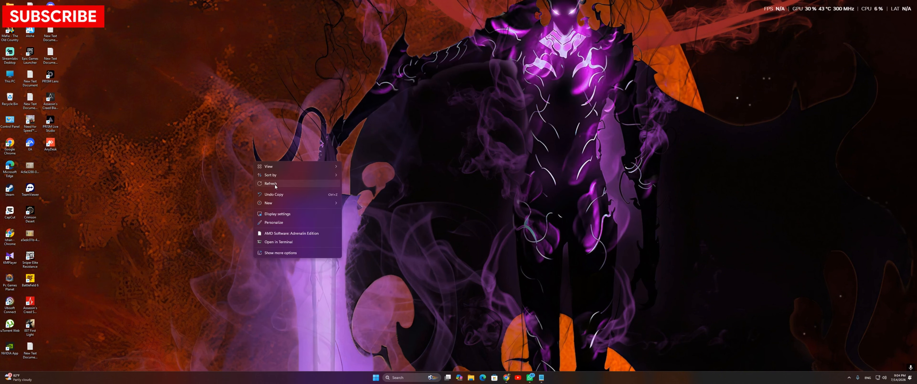
pyautogui.click(282, 183)
pyautogui.rightClick(282, 178)
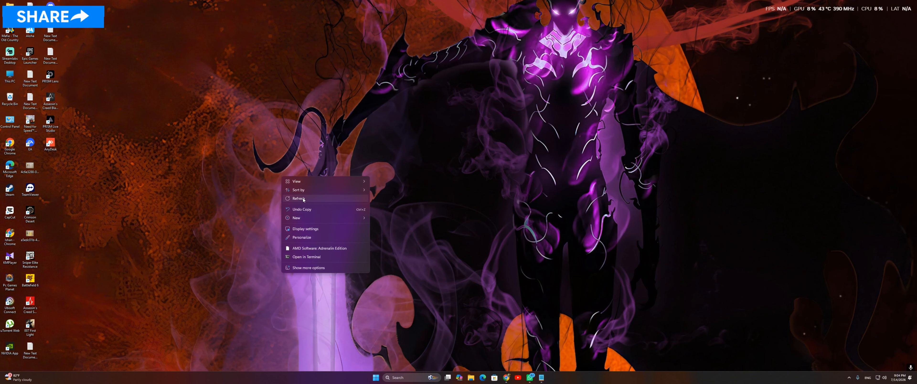
pyautogui.click(319, 199)
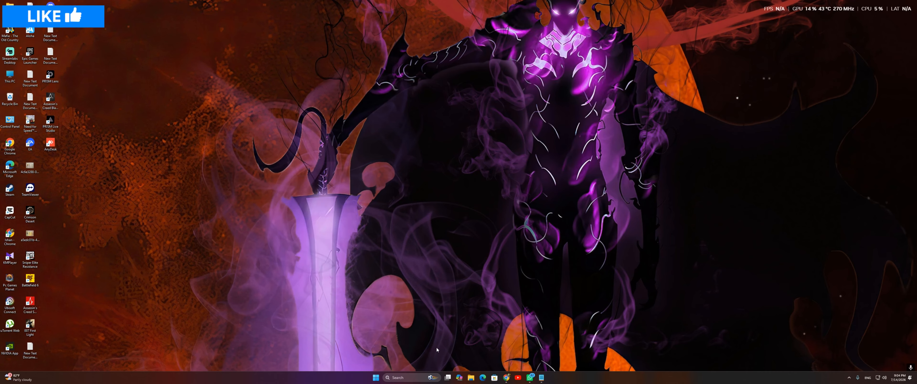
# Search Windows for "SYSTEM CO" and open System Configuration
pyautogui.click(407, 377)
pyautogui.write('S')
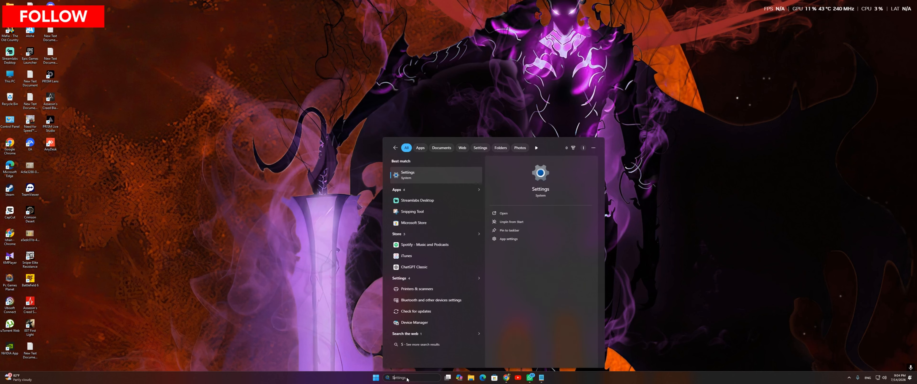
pyautogui.write('YSTEM')
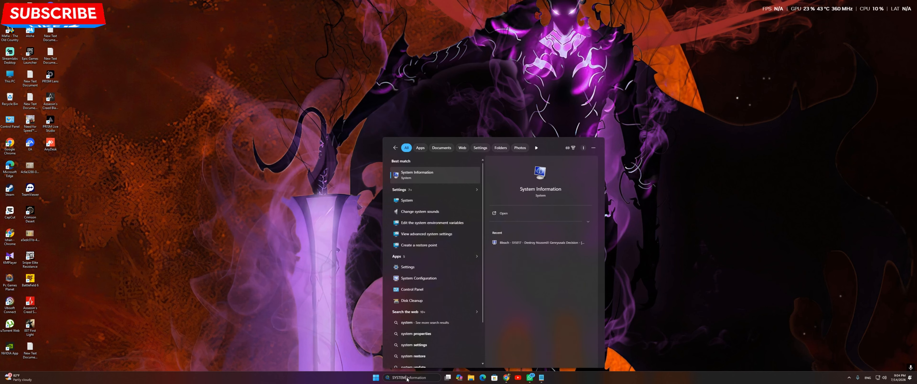
pyautogui.write(' CO')
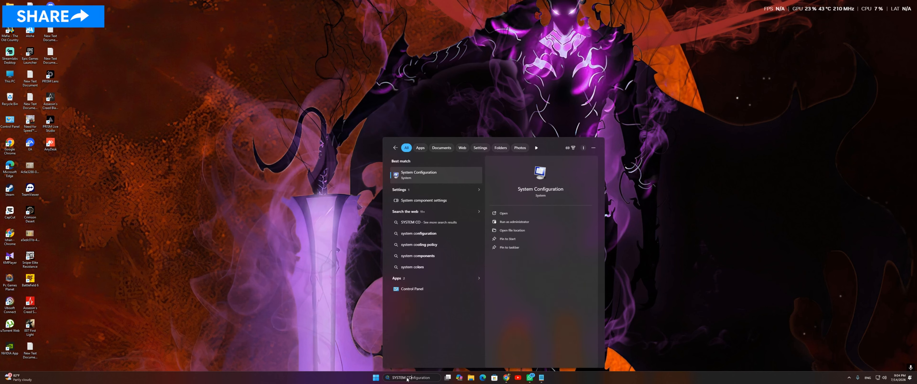
pyautogui.press('Return')
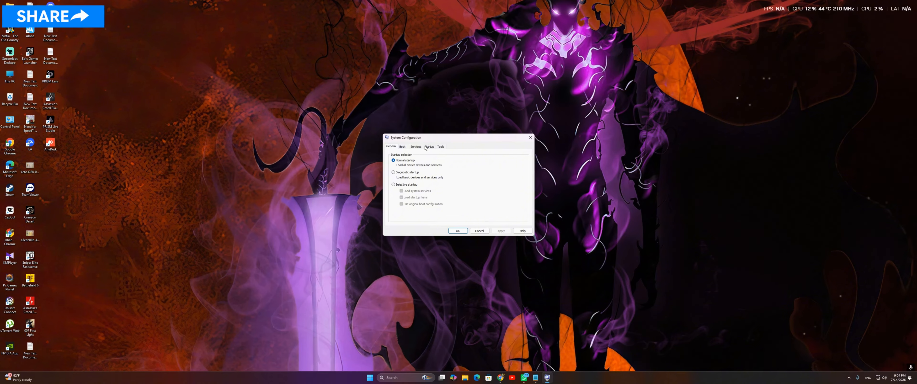
# Show the services list in System Configuration and hide all Microsoft services
pyautogui.click(416, 147)
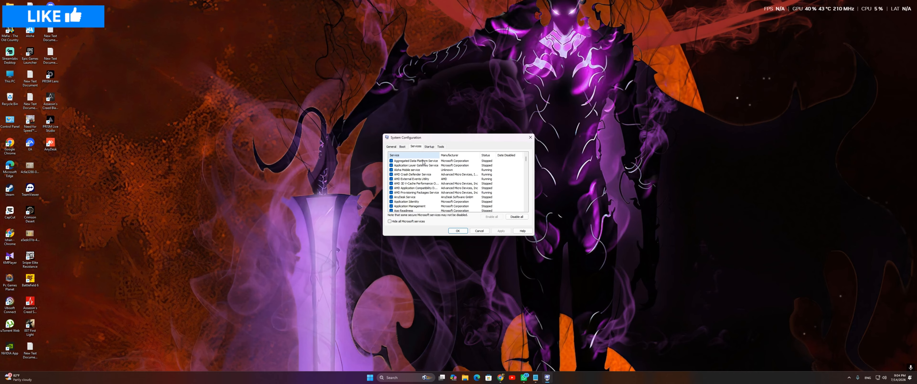
pyautogui.scroll(-3, 418, 174)
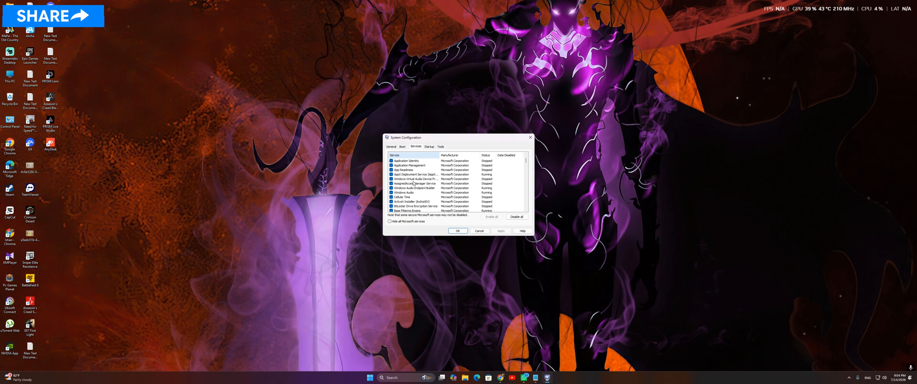
pyautogui.scroll(-8, 413, 183)
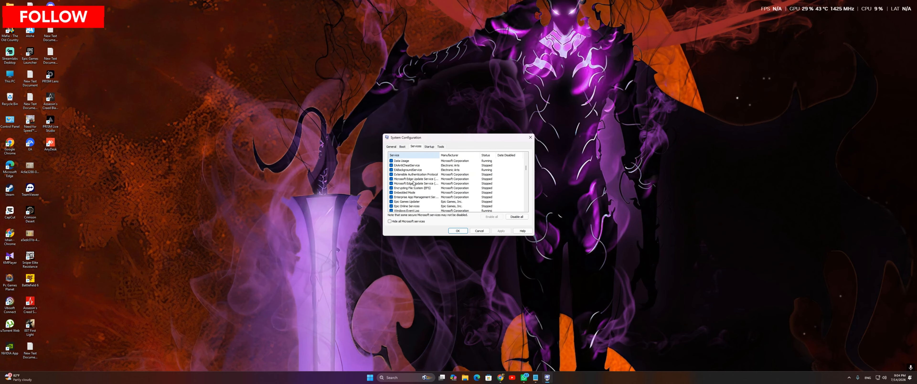
pyautogui.click(390, 222)
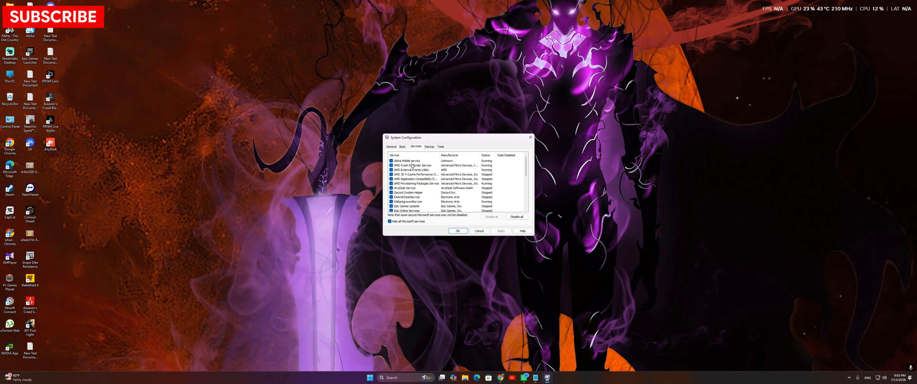
# Look through the remaining third-party services and disable the TeamViewer service
pyautogui.scroll(-1, 395, 192)
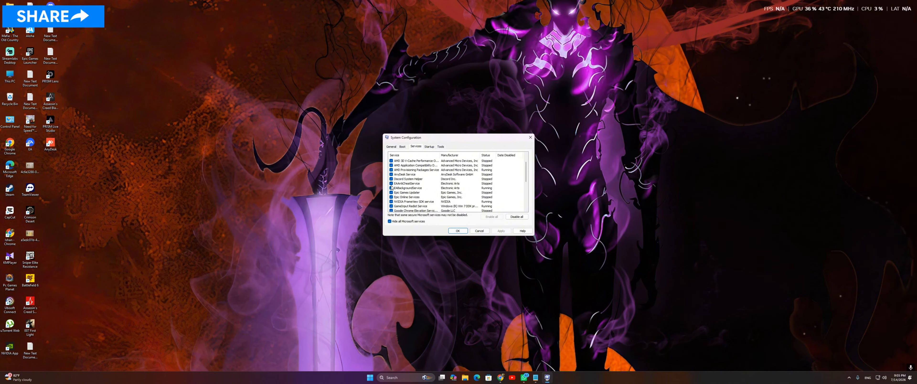
pyautogui.scroll(-2, 393, 194)
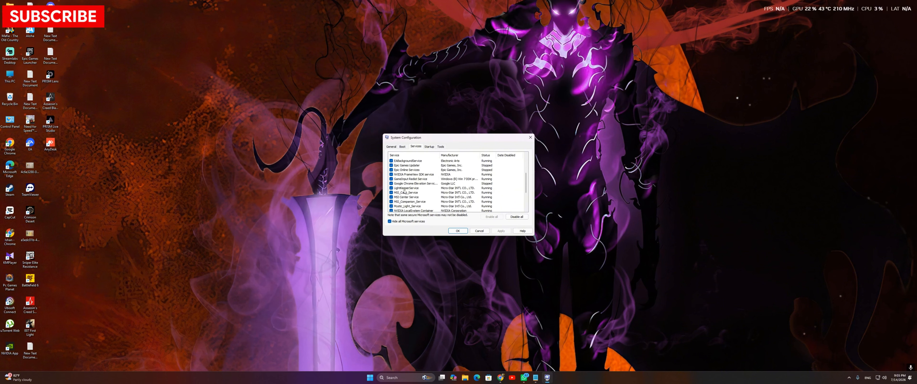
pyautogui.scroll(-2, 410, 206)
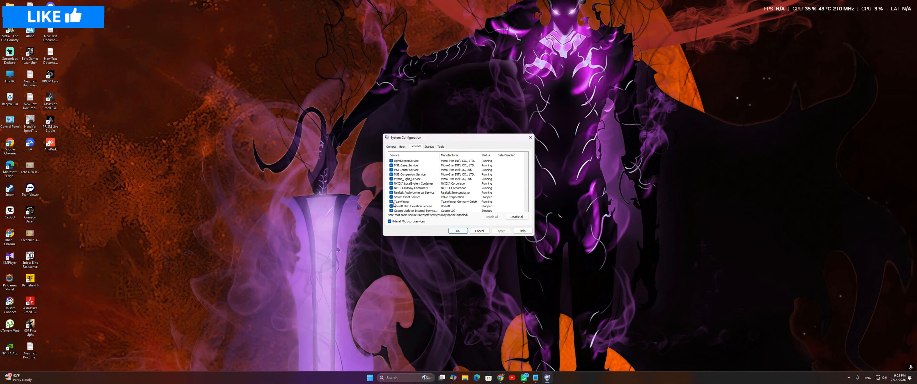
pyautogui.scroll(-1, 401, 206)
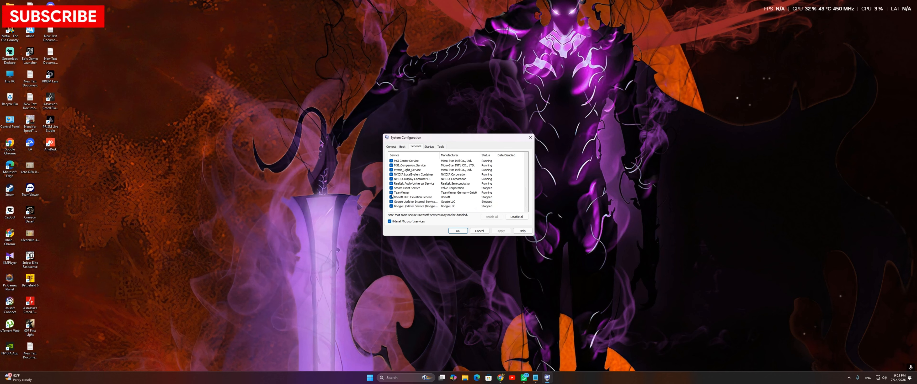
pyautogui.scroll(2, 415, 194)
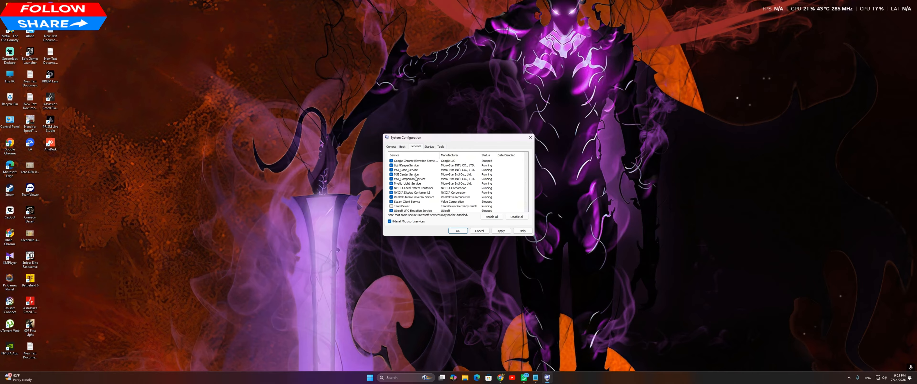
pyautogui.scroll(3, 415, 180)
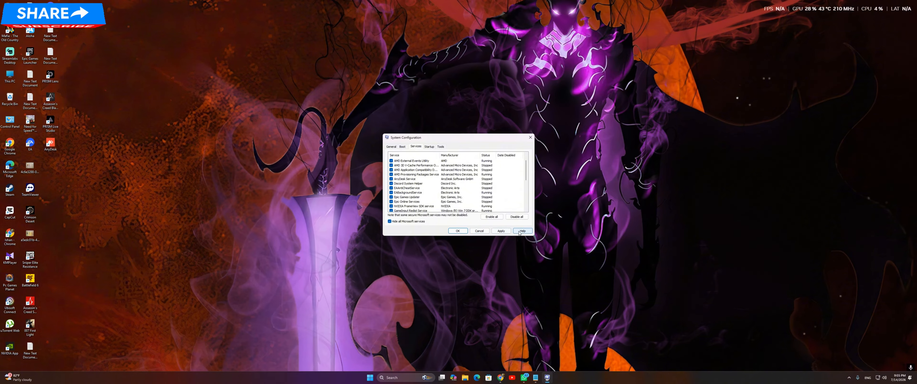
# Accept the System Configuration changes without restarting the computer, and refresh the desktop
pyautogui.click(454, 234)
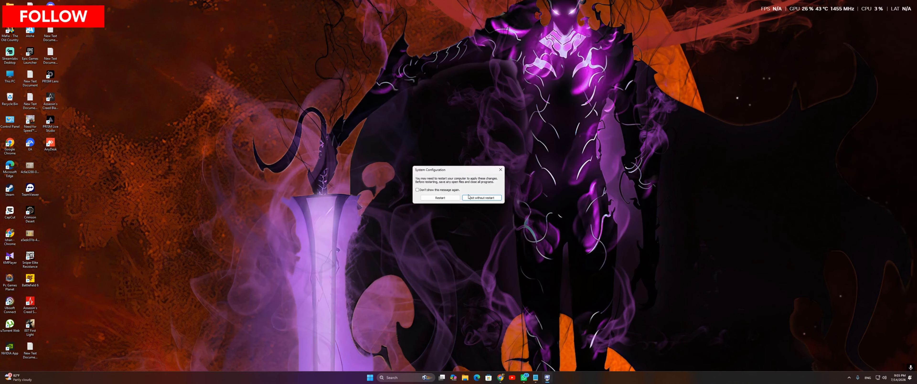
pyautogui.click(500, 170)
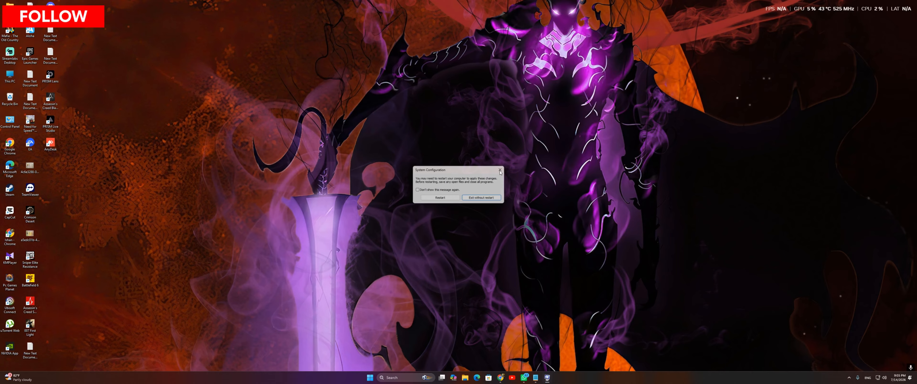
pyautogui.rightClick(328, 166)
pyautogui.click(368, 191)
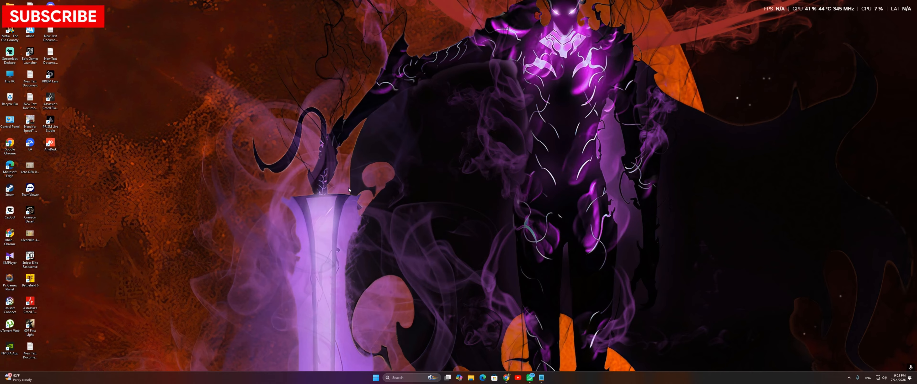
pyautogui.rightClick(368, 191)
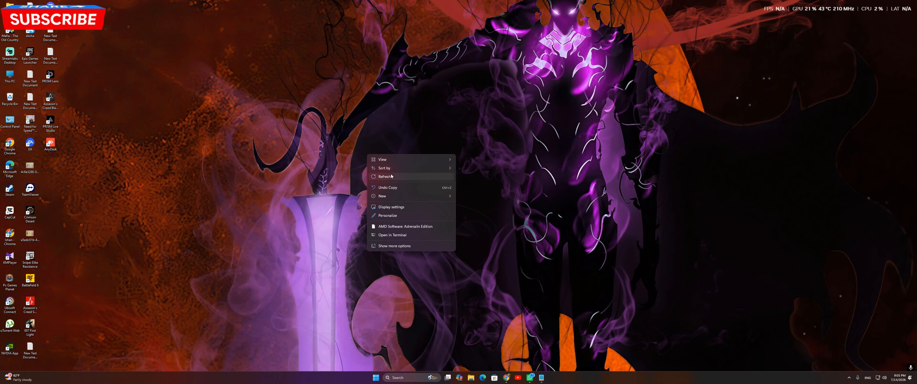
pyautogui.click(390, 175)
pyautogui.rightClick(390, 174)
pyautogui.click(400, 197)
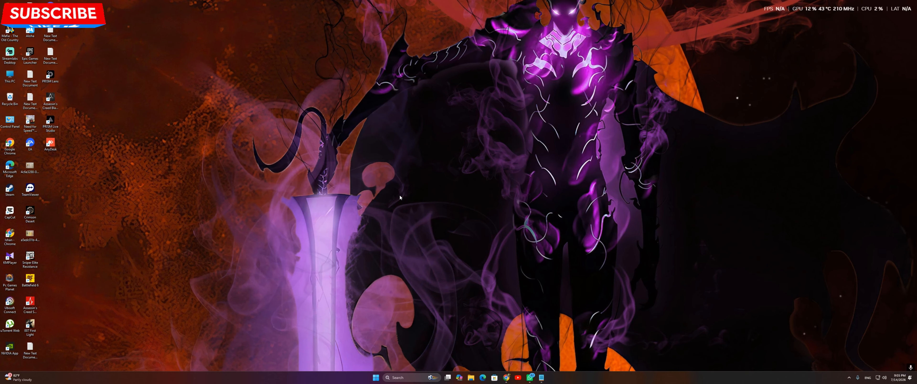
# Open the Windows Temp folder through the Run command "TEMP" and grant permanent access to the folder
pyautogui.press('super+r')
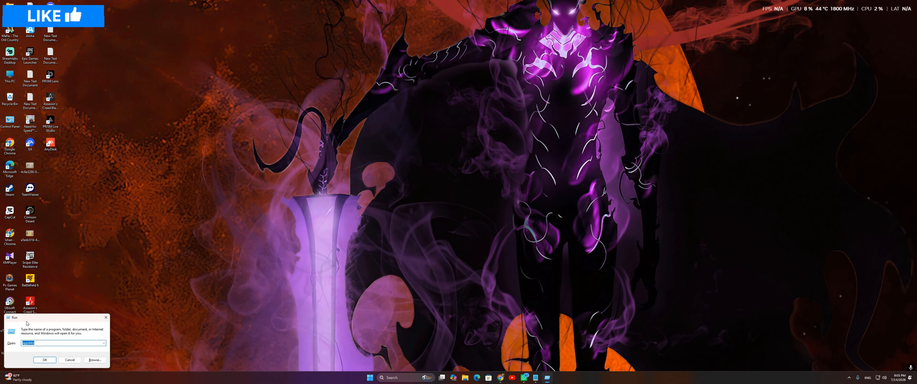
pyautogui.moveTo(40, 320); pyautogui.dragTo(428, 195)
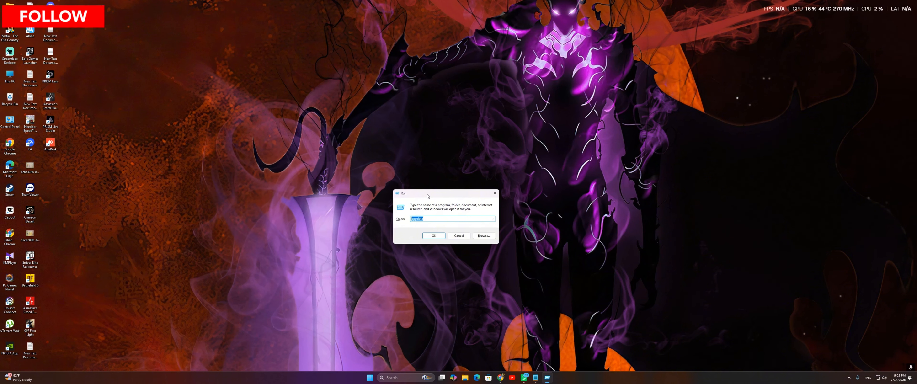
pyautogui.press('BackSpace')
pyautogui.write('TE')
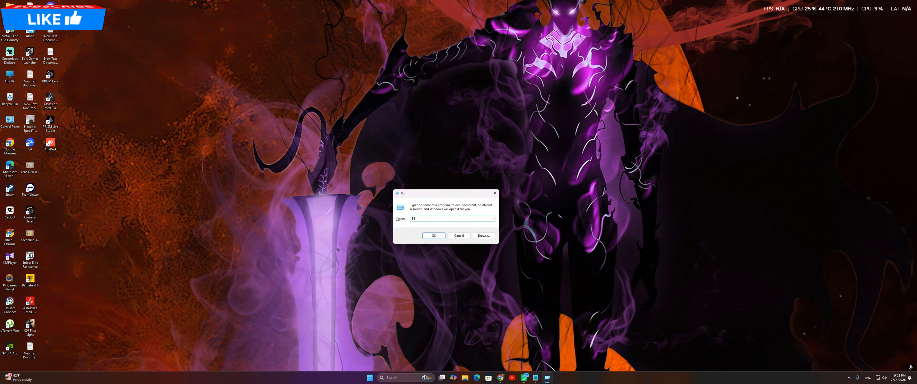
pyautogui.write('MP')
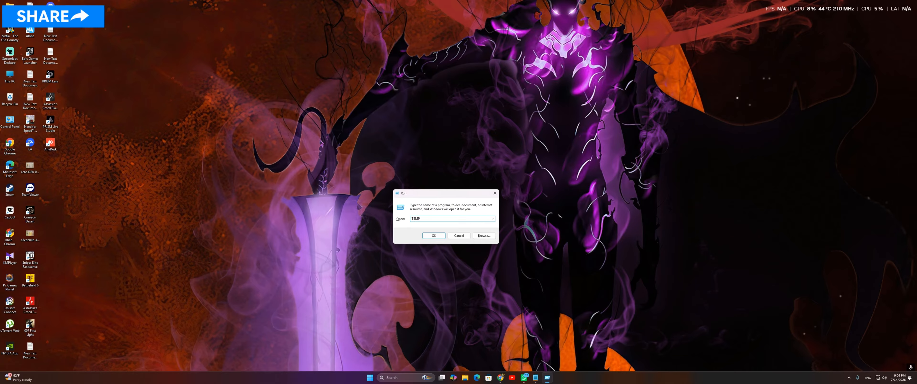
pyautogui.press('Return')
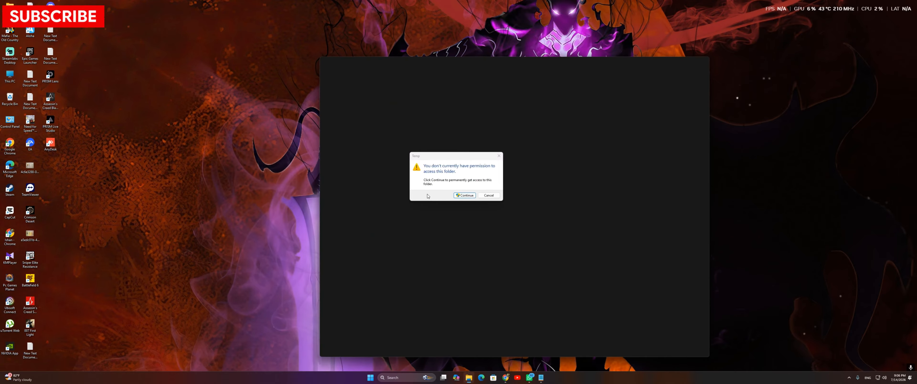
pyautogui.click(465, 195)
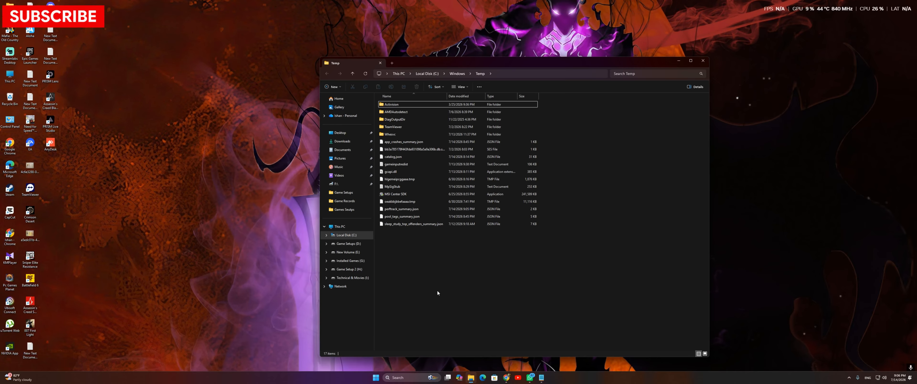
# Select all items in the Windows Temp folder to review the available file actions, and close the folder without deleting anything
pyautogui.moveTo(439, 291); pyautogui.dragTo(425, 98)
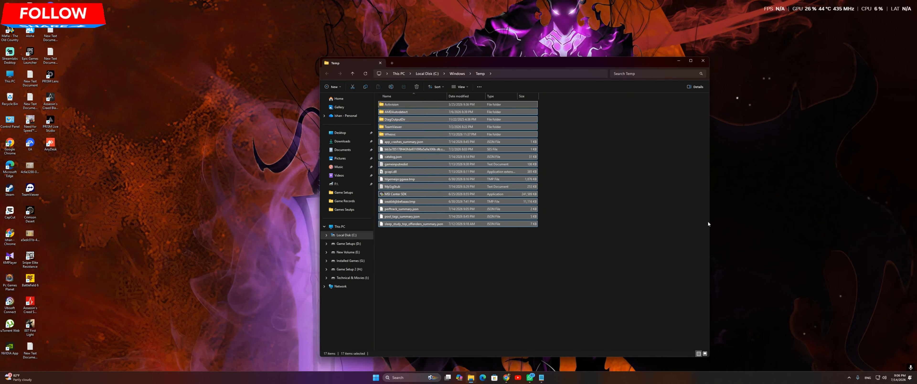
pyautogui.rightClick(460, 179)
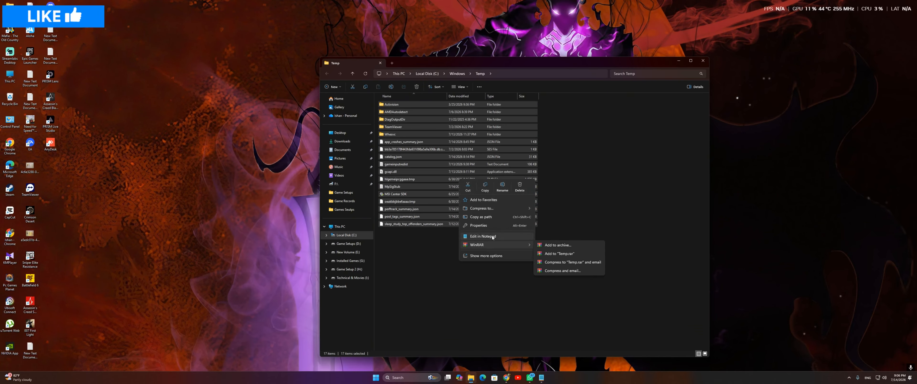
pyautogui.click(656, 232)
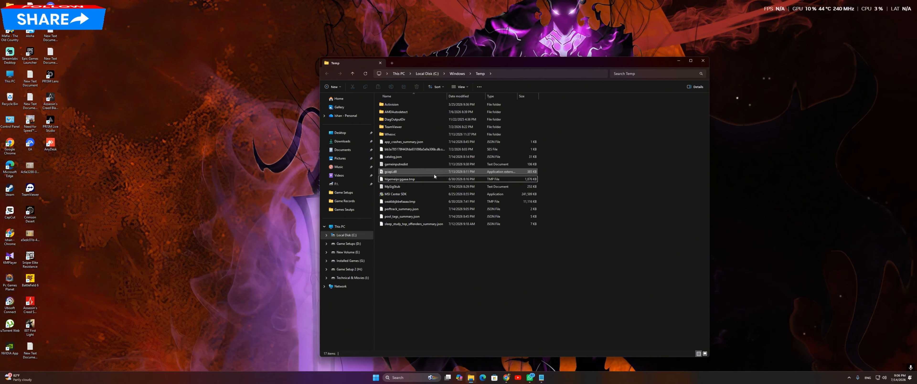
pyautogui.click(702, 60)
pyautogui.rightClick(359, 153)
pyautogui.click(376, 175)
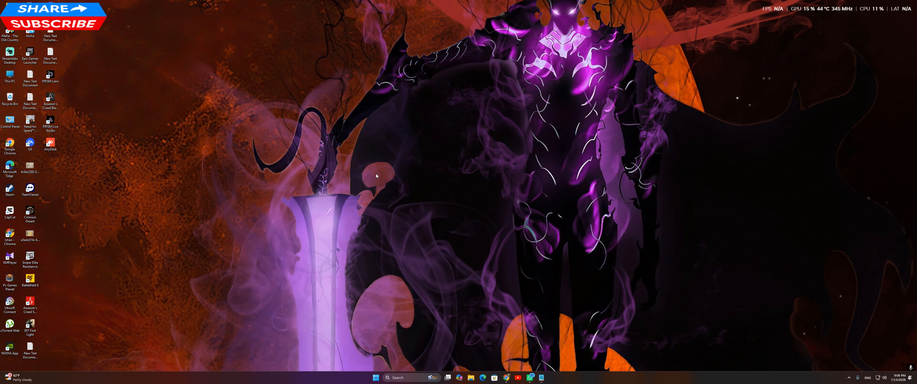
# Open the user's local Temp folder through the Run command "%TEMP%"
pyautogui.press('super+r')
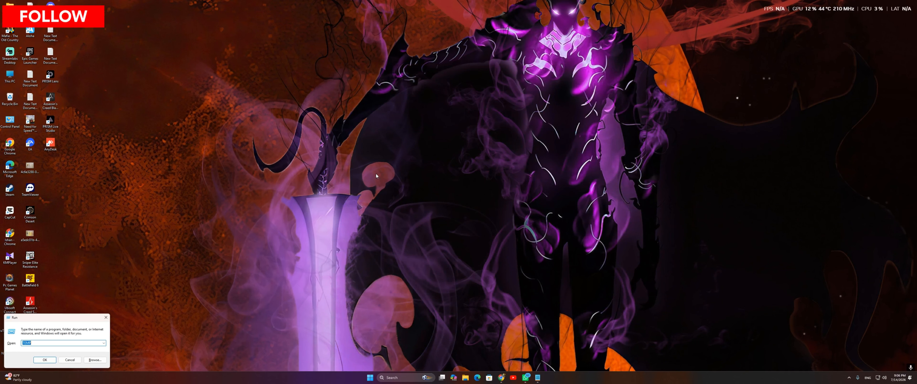
pyautogui.press('BackSpace')
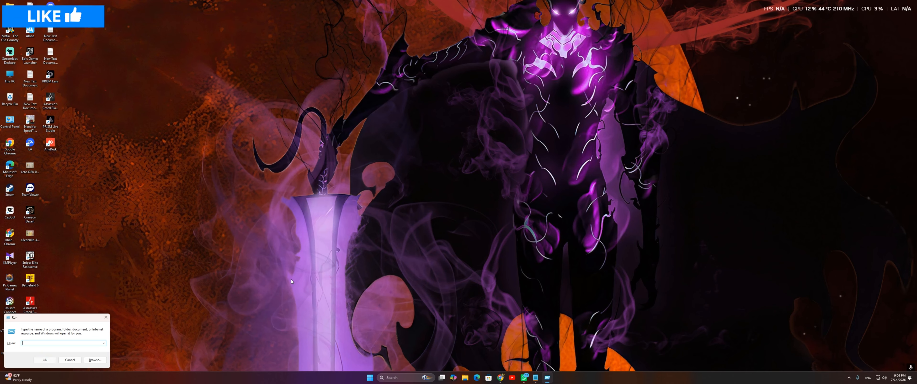
pyautogui.write('%%')
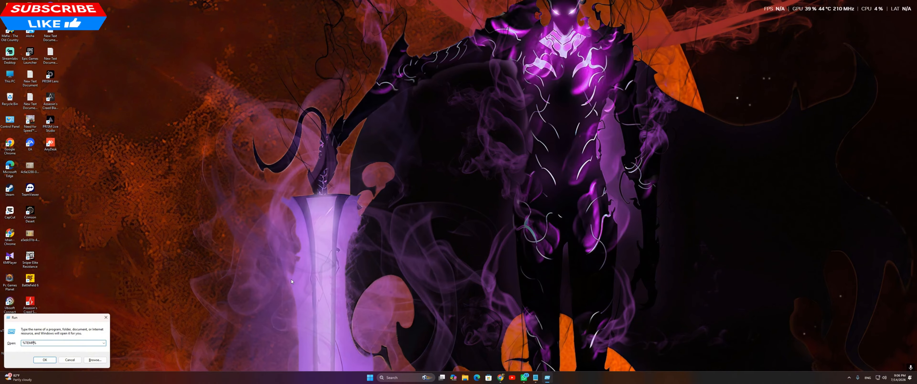
pyautogui.write('TEMP')
pyautogui.press('Return')
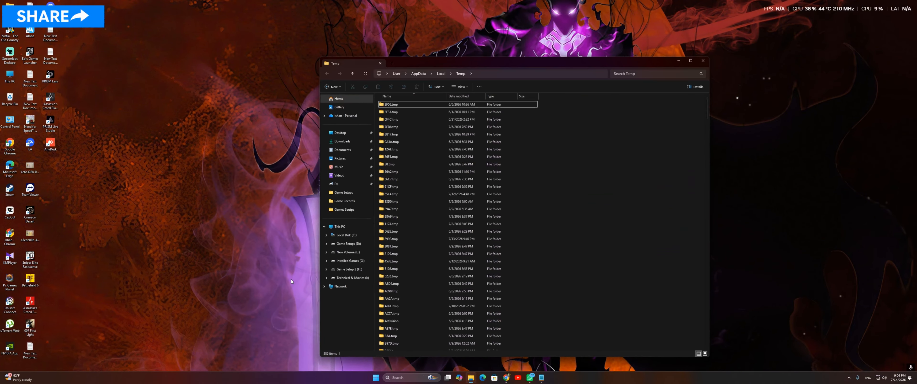
# Look through the local Temp folder, try selecting all its items, and close it without deleting anything
pyautogui.scroll(-13, 519, 204)
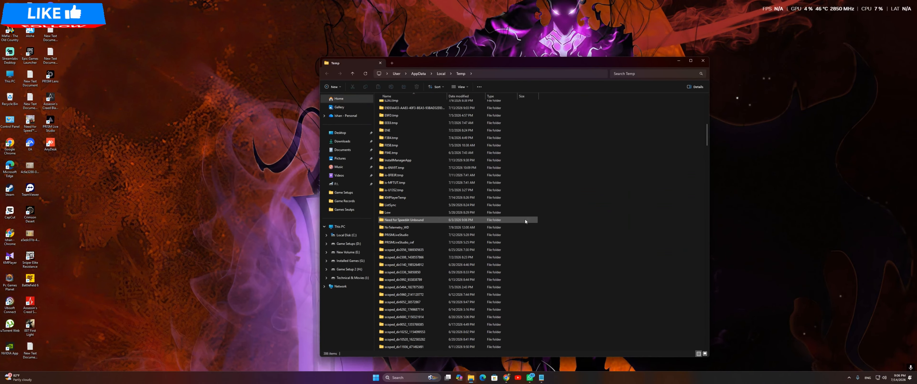
pyautogui.hotkey('ctrl', 'a')
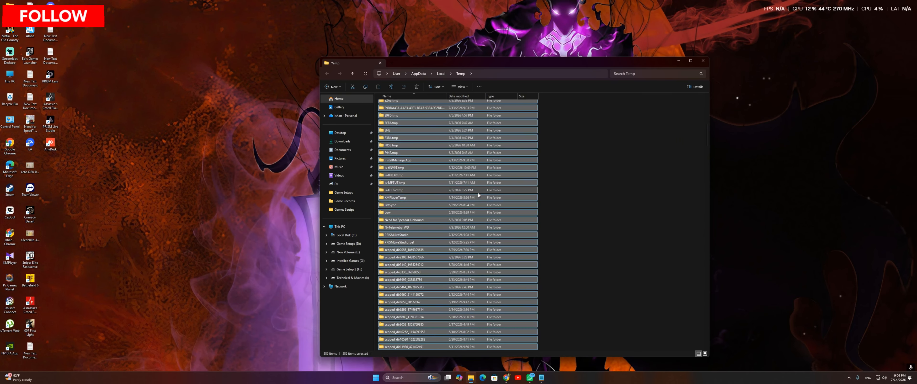
pyautogui.rightClick(432, 212)
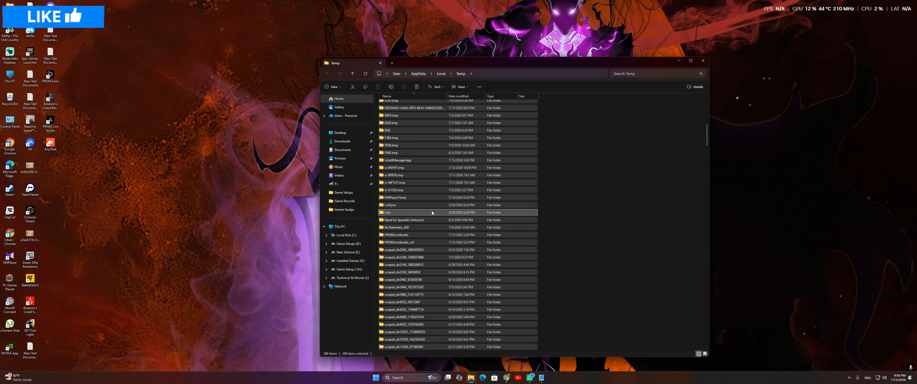
pyautogui.click(608, 177)
pyautogui.scroll(-12, 453, 259)
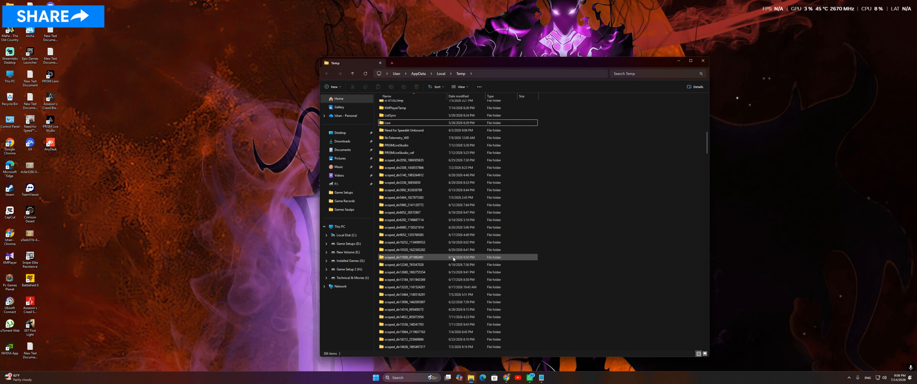
pyautogui.scroll(10, 455, 262)
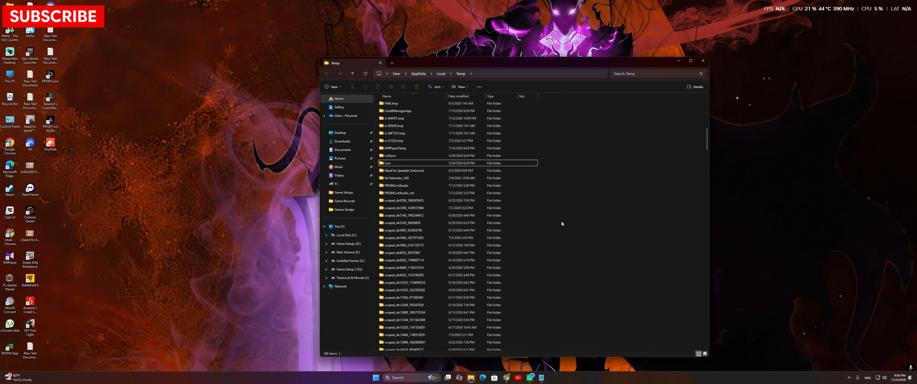
pyautogui.click(704, 61)
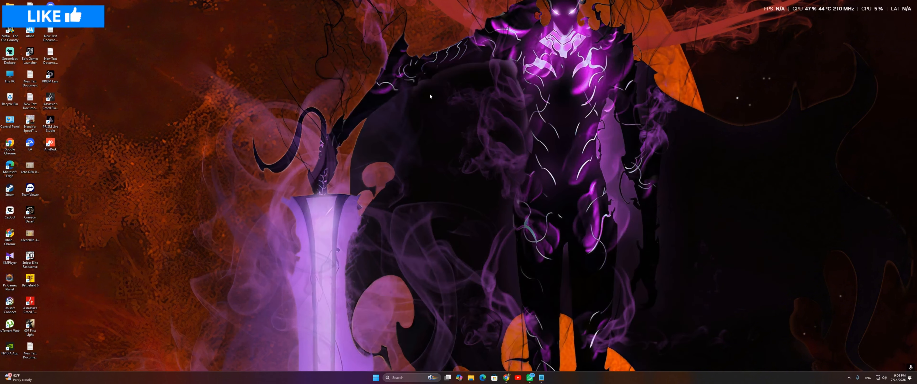
pyautogui.rightClick(430, 95)
pyautogui.click(448, 117)
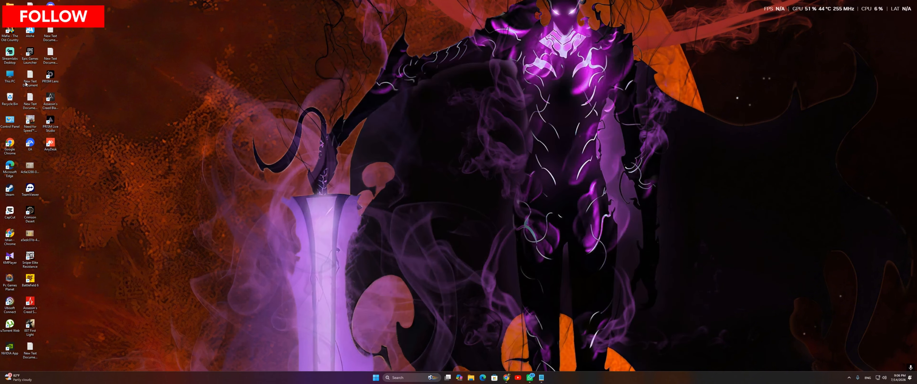
# Open This PC to check the free space on the drives, and return to the desktop
pyautogui.doubleClick(4, 81)
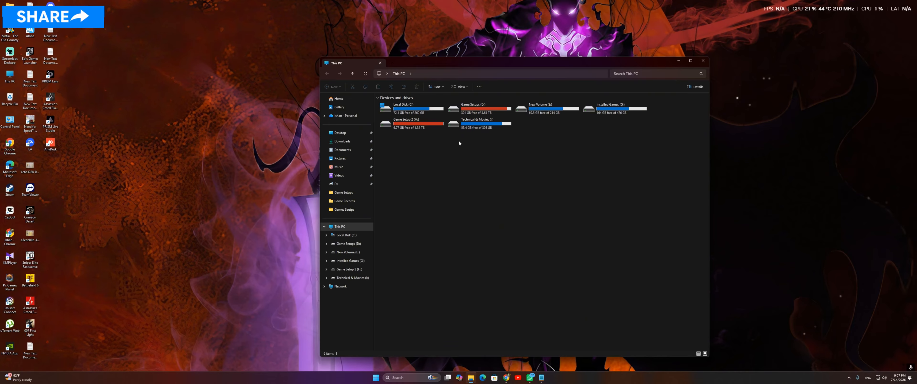
pyautogui.click(702, 61)
pyautogui.rightClick(418, 102)
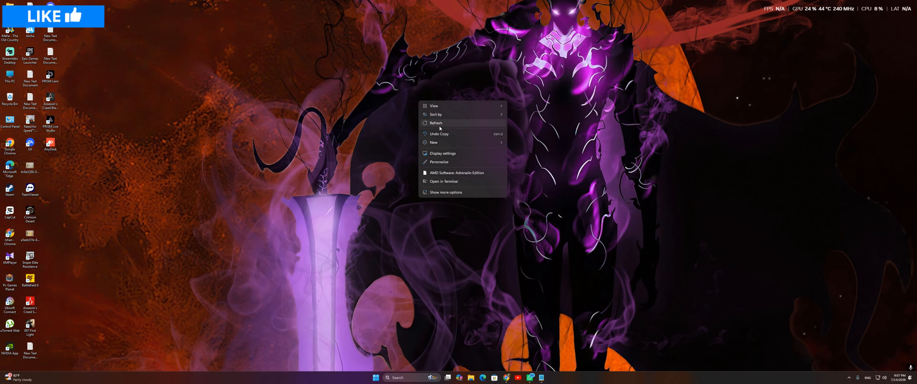
pyautogui.rightClick(439, 126)
pyautogui.click(460, 148)
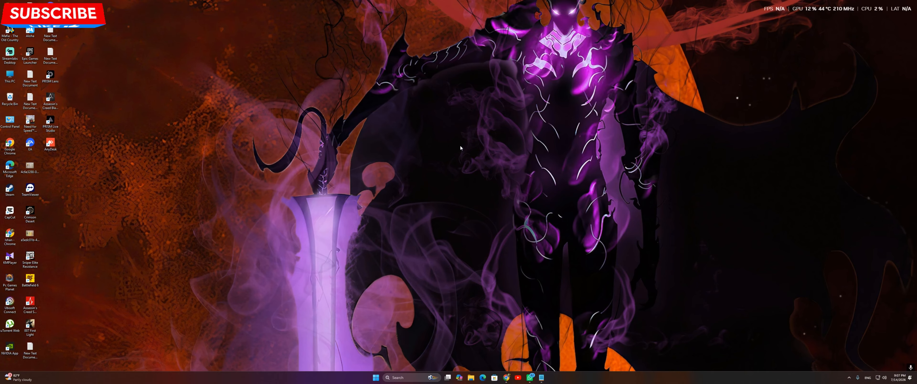
# Search Windows for "CMD", run Command Prompt as administrator, and move its window nearer the middle of the desktop
pyautogui.click(406, 378)
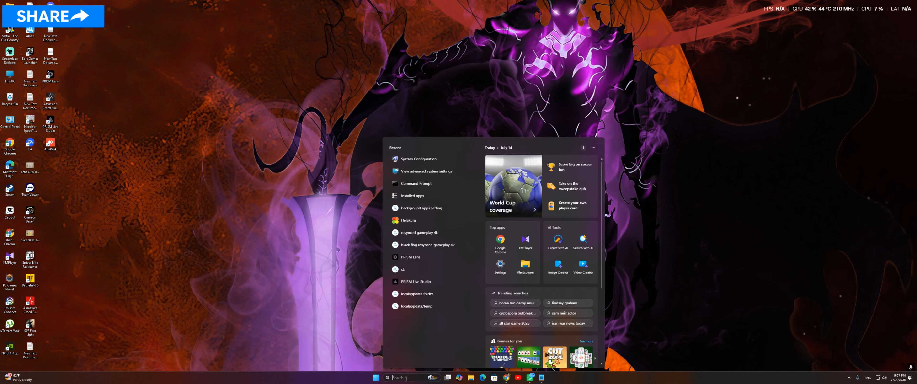
pyautogui.write('CMD')
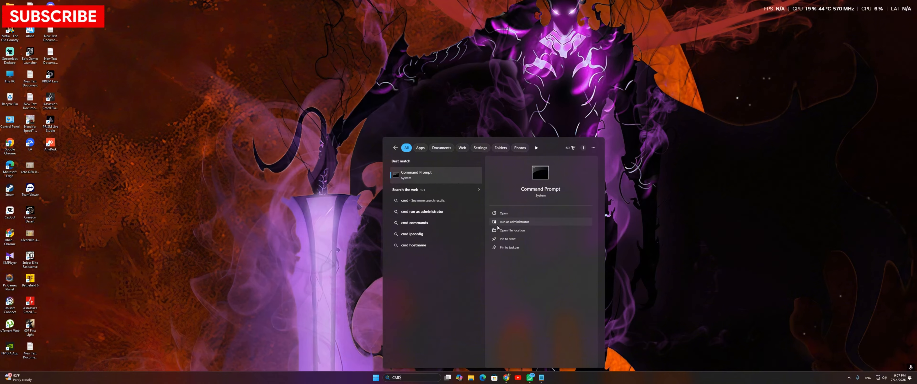
pyautogui.click(515, 222)
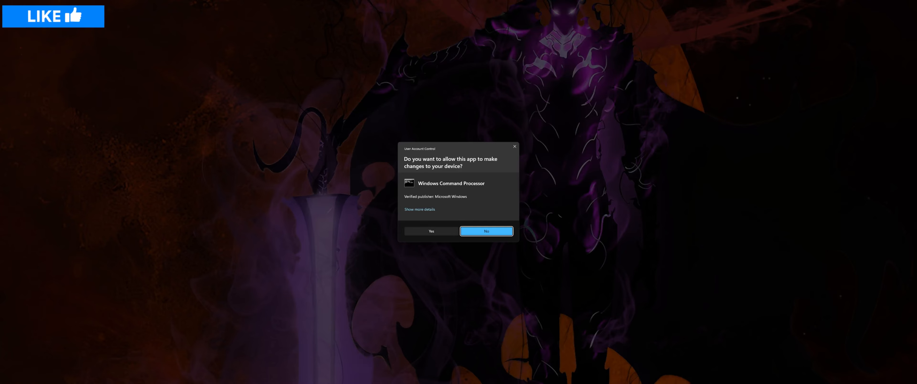
pyautogui.click(431, 231)
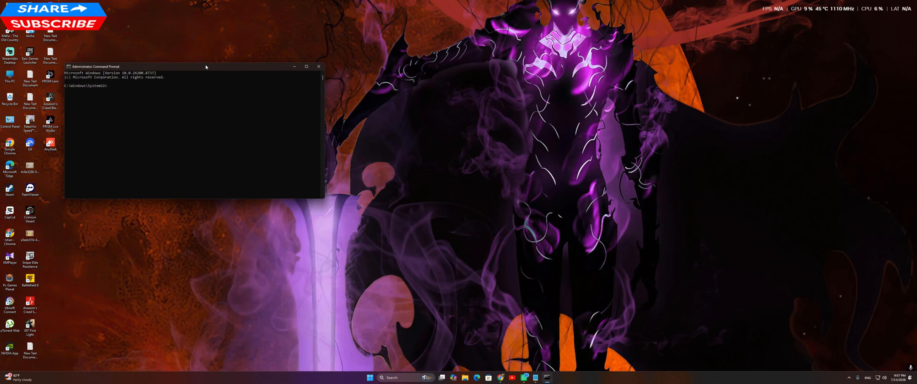
pyautogui.moveTo(206, 67); pyautogui.dragTo(480, 67)
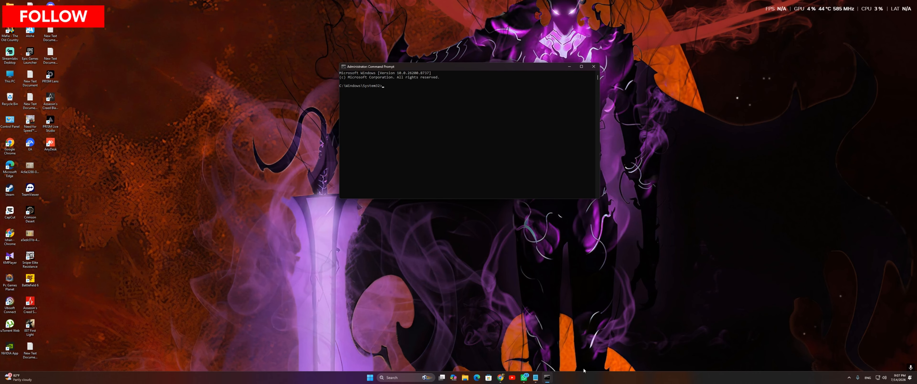
# Copy the command "sfc /SCANNOW" from the open Notepad note and paste it into the administrator Command Prompt
pyautogui.click(536, 380)
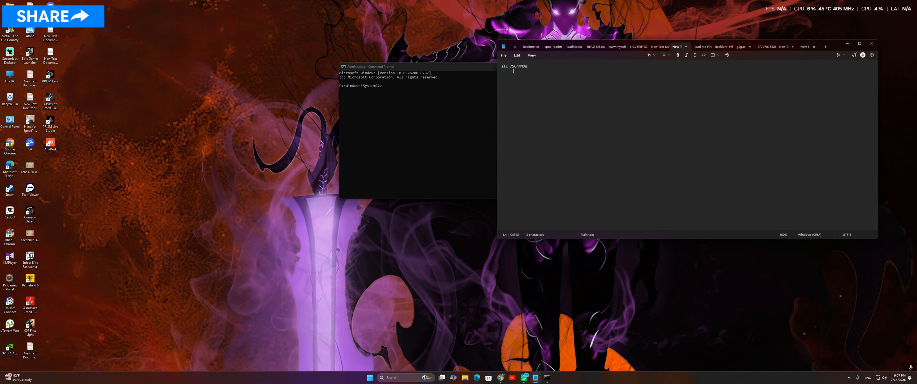
pyautogui.scroll(16, 514, 71)
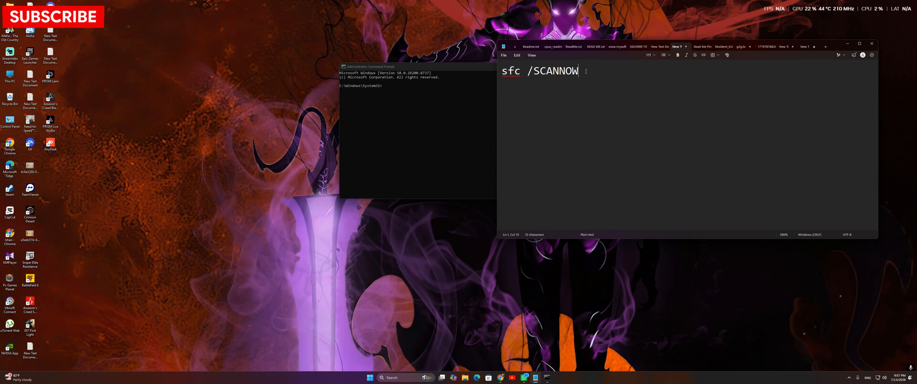
pyautogui.hotkey('ctrl', 'a')
pyautogui.hotkey('ctrl', 'c')
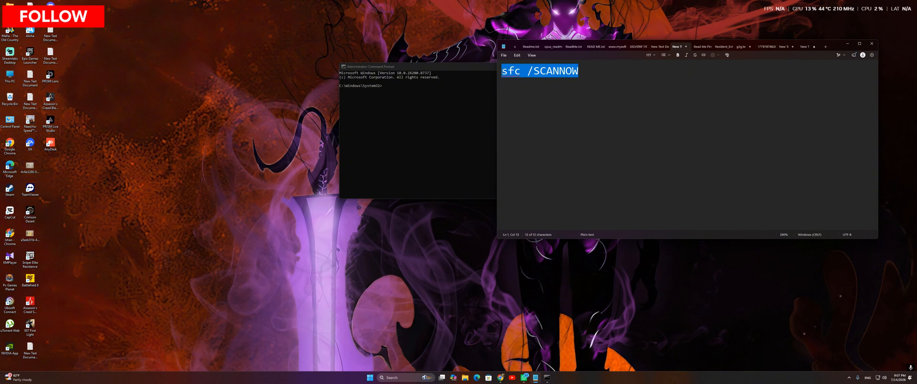
pyautogui.click(400, 88)
pyautogui.hotkey('ctrl', 'v')
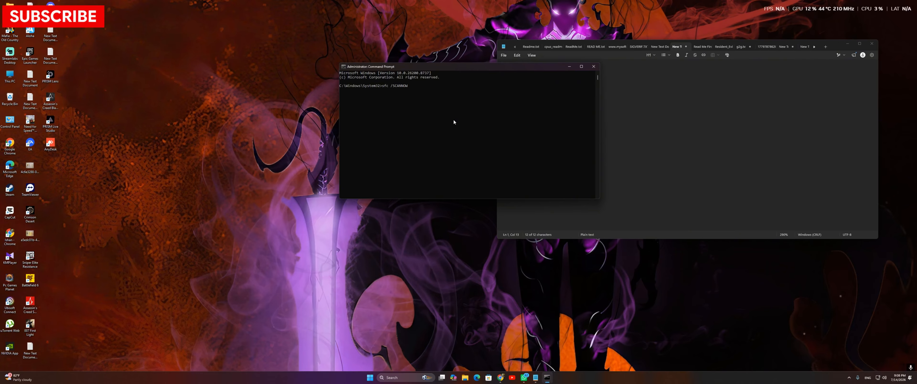
# Run the sfc /SCANNOW system file scan in the administrator Command Prompt and refresh the desktop while it works
pyautogui.press('Return')
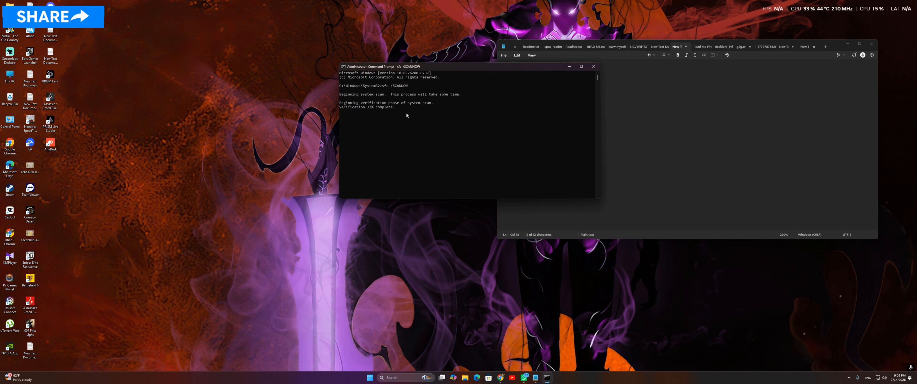
pyautogui.rightClick(197, 158)
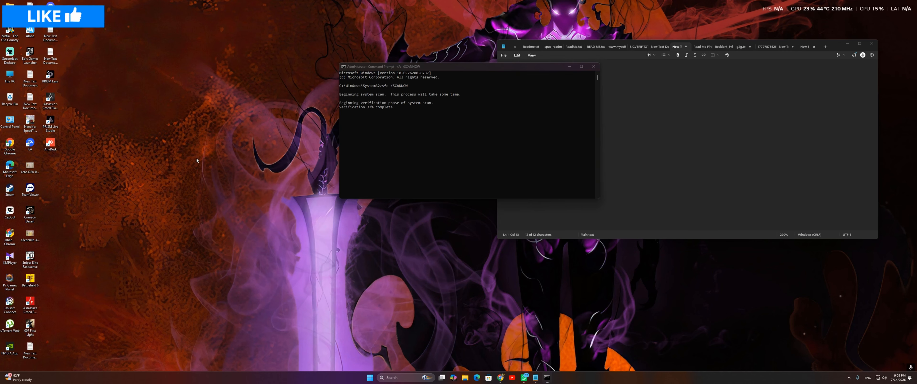
pyautogui.click(207, 182)
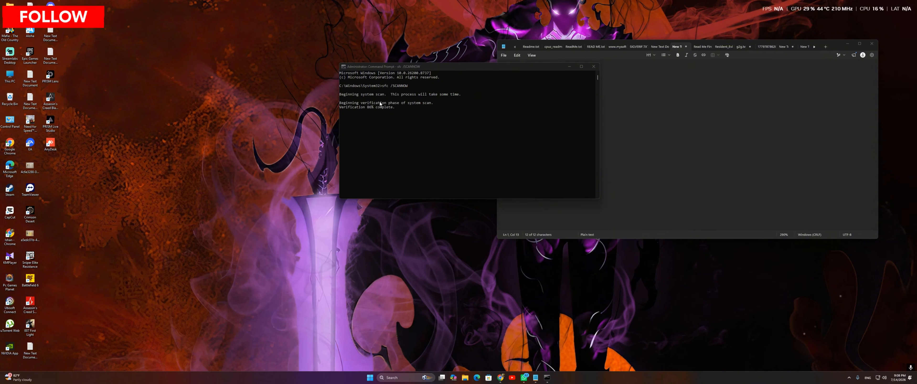
# Move the Command Prompt window clear of the Notepad note and refresh the desktop several times during the scan
pyautogui.moveTo(443, 71); pyautogui.dragTo(313, 66)
pyautogui.rightClick(147, 149)
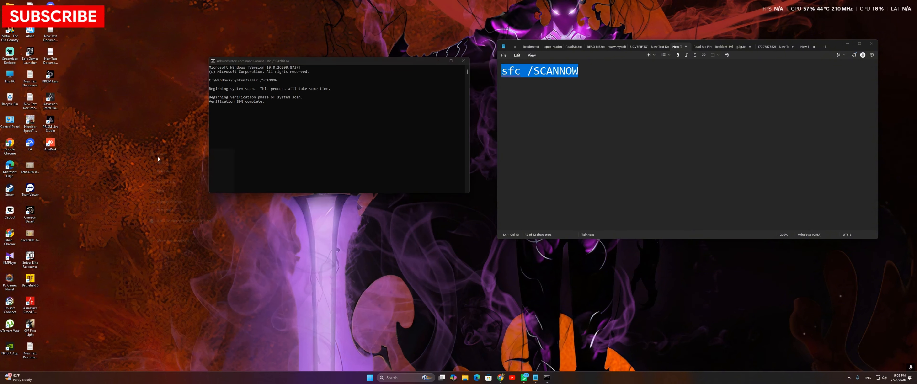
pyautogui.click(166, 174)
pyautogui.rightClick(150, 162)
pyautogui.click(163, 186)
pyautogui.rightClick(162, 187)
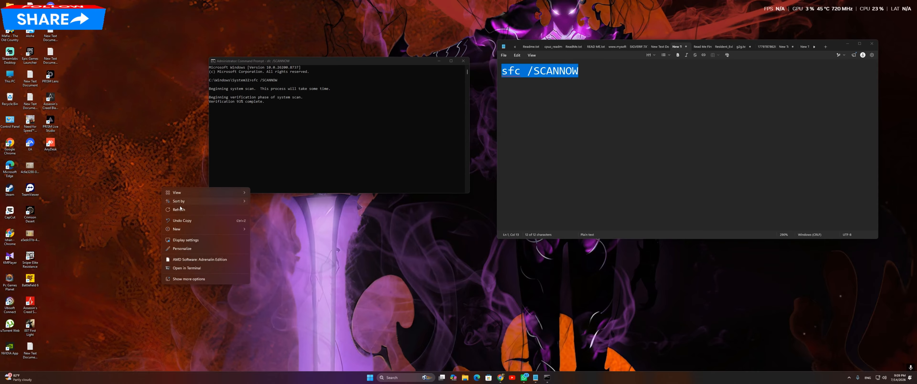
pyautogui.click(183, 210)
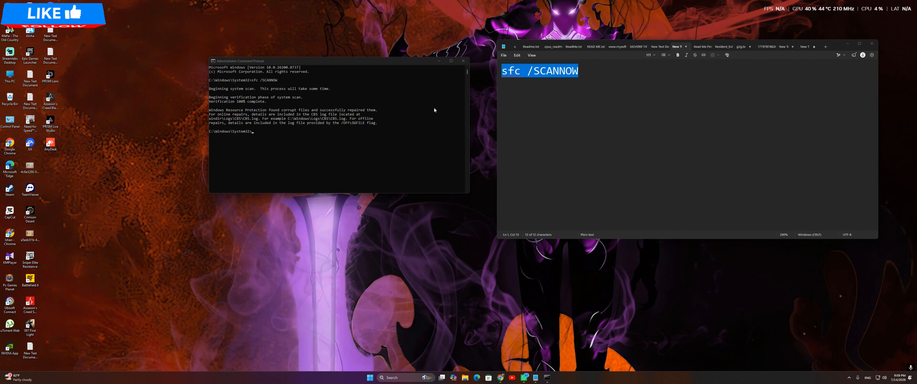
# Close the Command Prompt window once the scan is complete, and refresh the desktop
pyautogui.click(467, 63)
pyautogui.click(468, 63)
pyautogui.rightClick(249, 93)
pyautogui.click(286, 121)
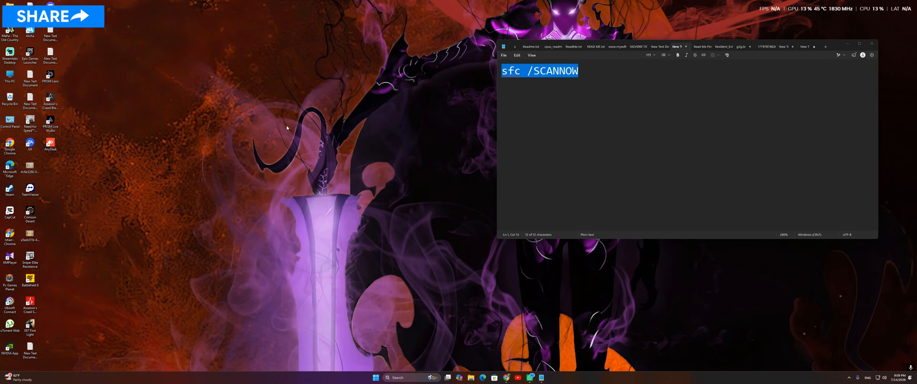
# Show the power options with the Restart choice in Start, and dismiss them without restarting the computer
pyautogui.click(376, 378)
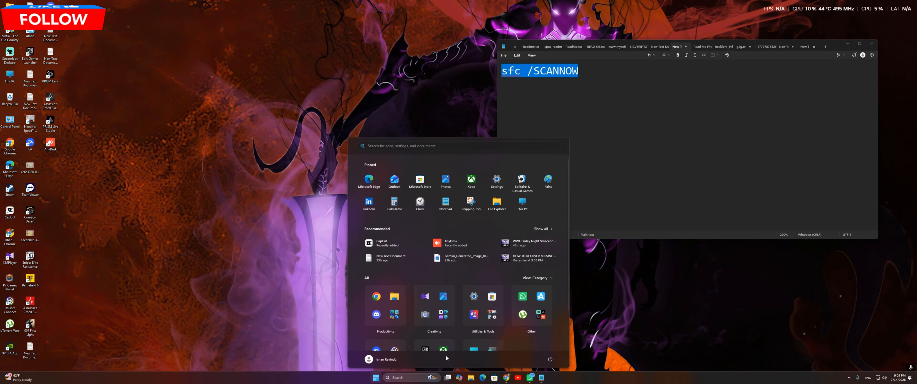
pyautogui.click(550, 359)
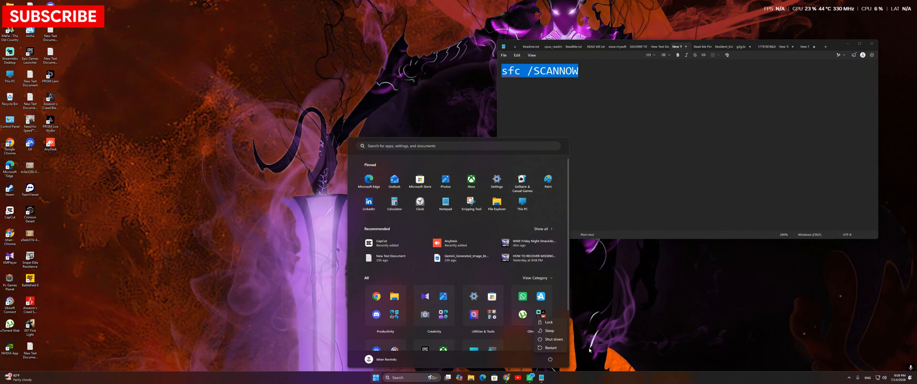
pyautogui.click(263, 129)
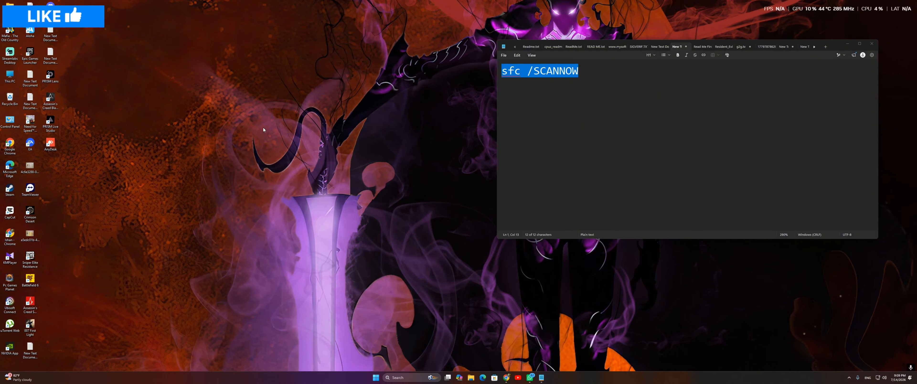
# Close the Notepad window containing the scan command and refresh the cleared desktop
pyautogui.click(584, 123)
pyautogui.moveTo(838, 45); pyautogui.dragTo(600, 45)
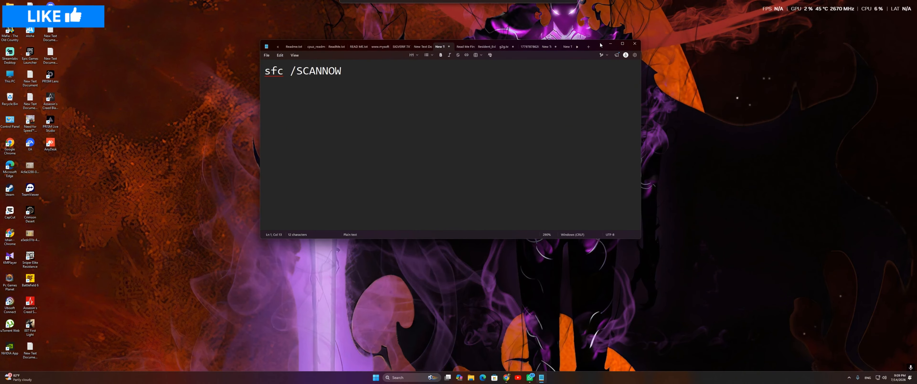
pyautogui.click(634, 43)
pyautogui.rightClick(391, 90)
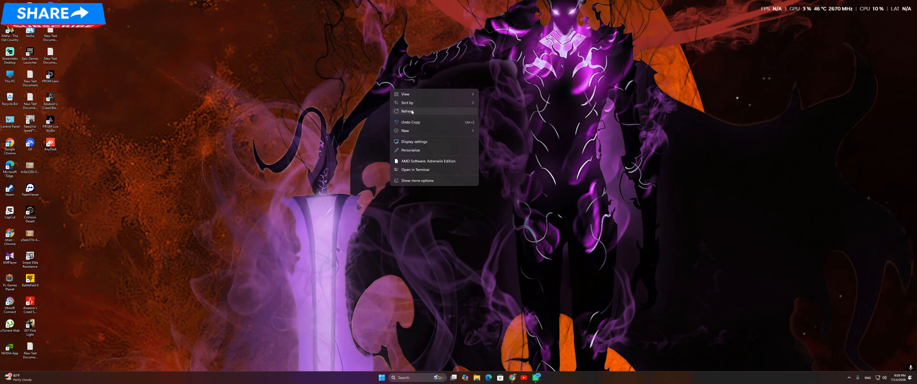
pyautogui.click(411, 111)
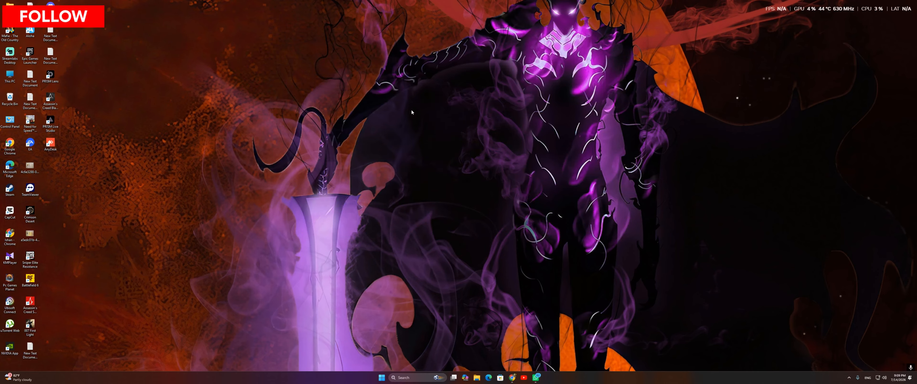